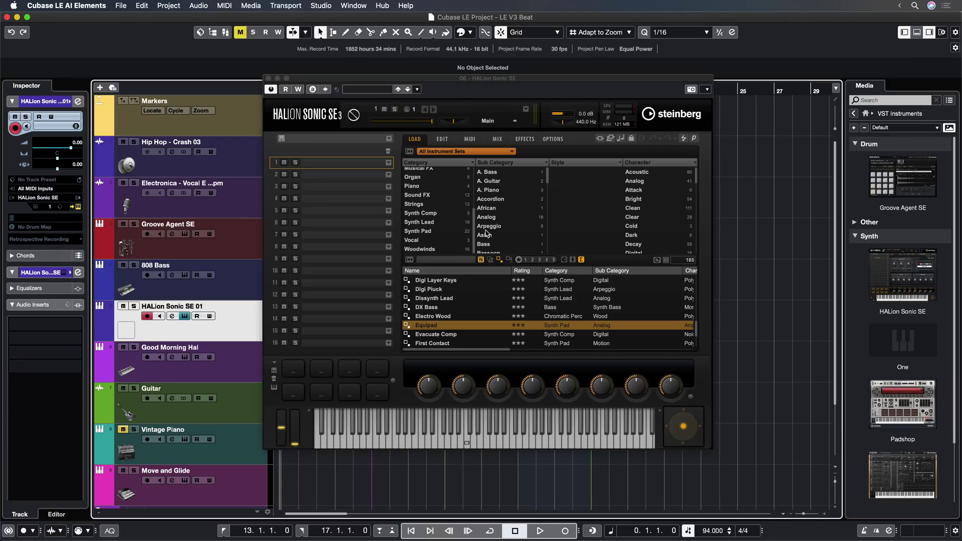
Step: Audition the Dissynth Lead and Electro Wood presets in HALion Sonic SE's first slot
double_click(433, 300)
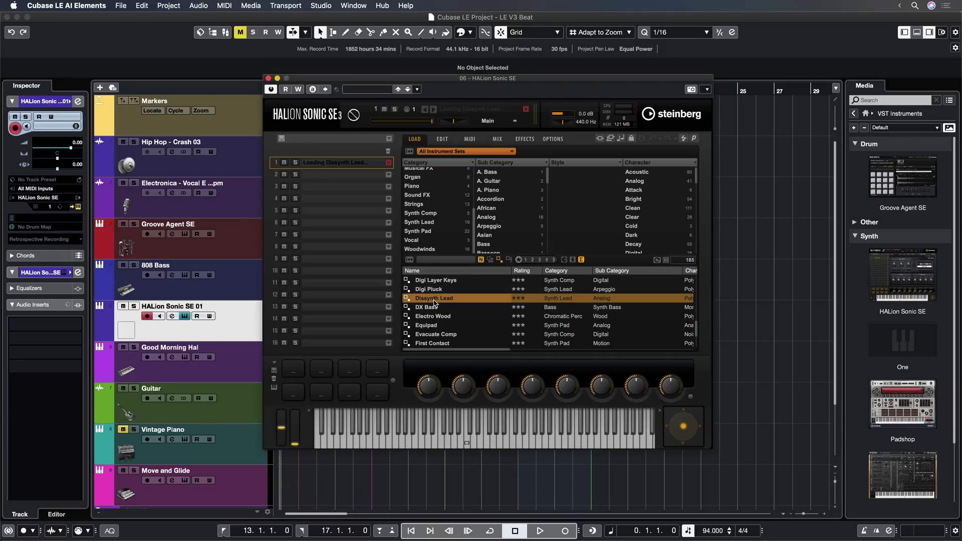
double_click(457, 315)
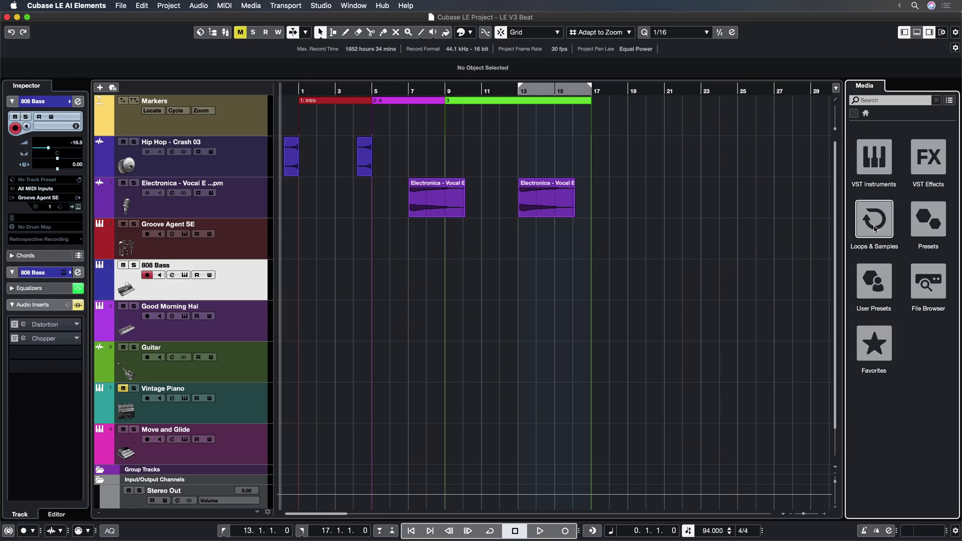
Step: Open the Hip Hop Vault collection of loops and samples and audition several of its 90s Hip Hop loops
left_click(874, 221)
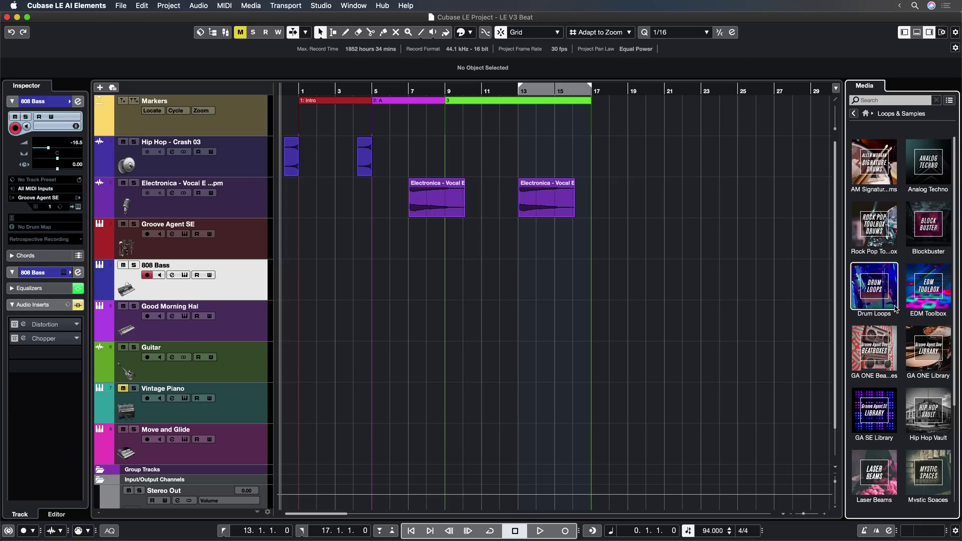
left_click(952, 420)
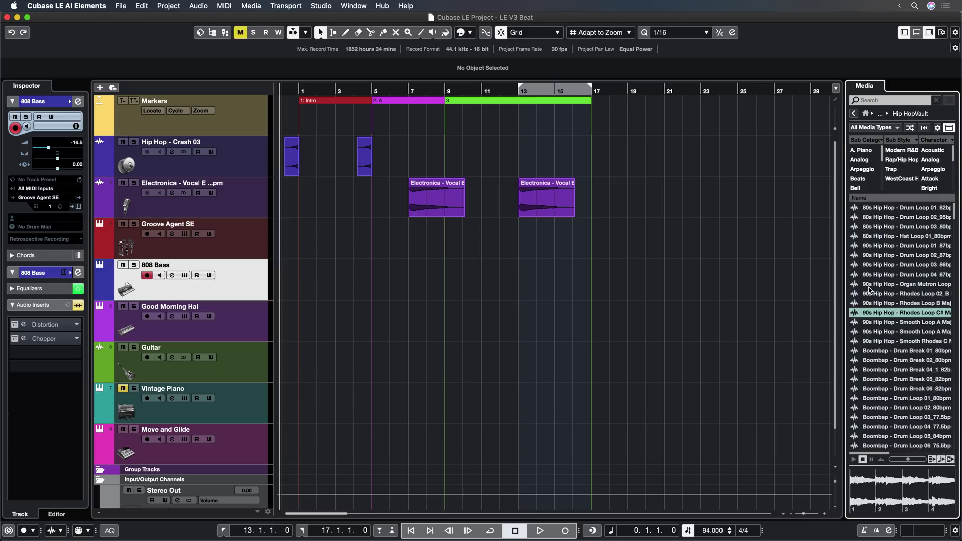
key("Up")
key("Up")
key("Up")
key("Up")
key("Up")
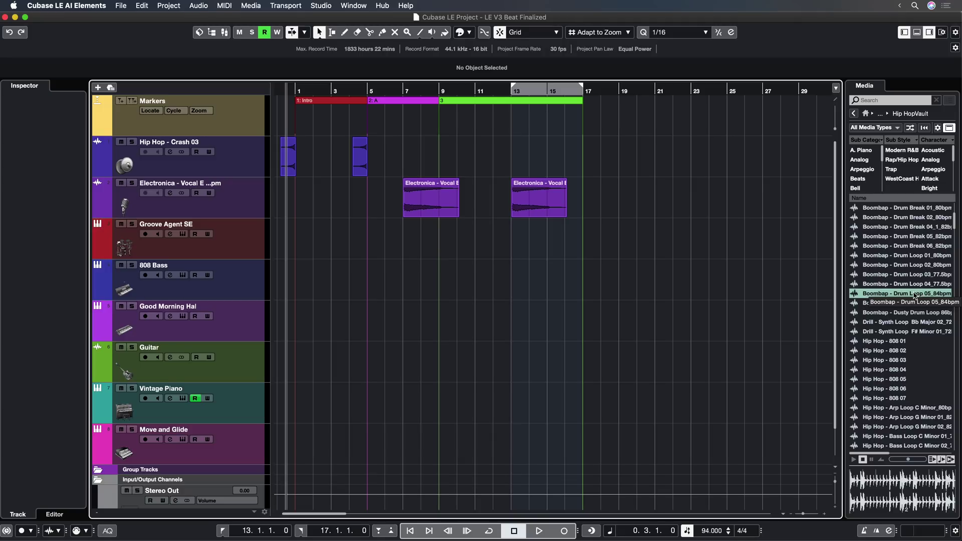
Step: Try to bring the Boombap - Drum Loop 05_84bpm loop into the project
left_click_drag(912, 296, 818, 278)
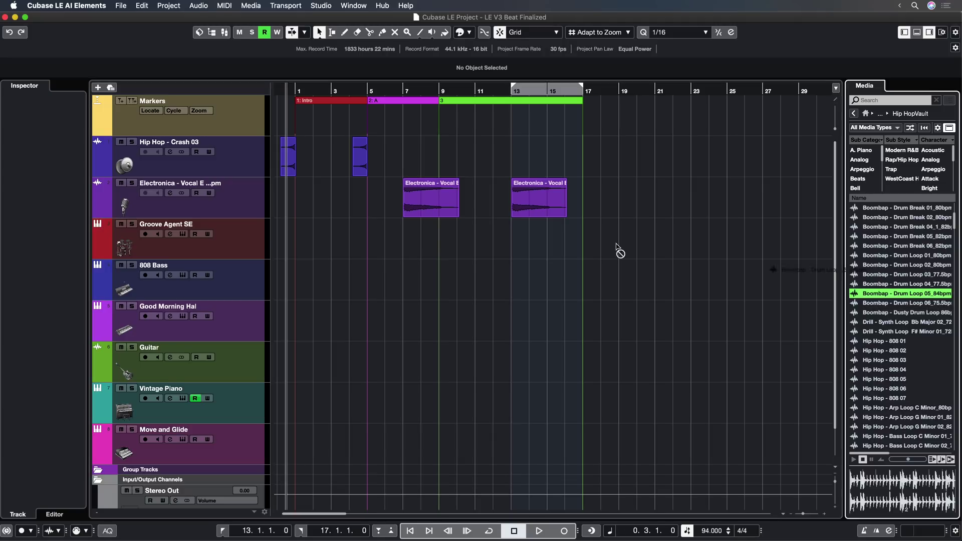
left_click_drag(223, 310, 223, 310)
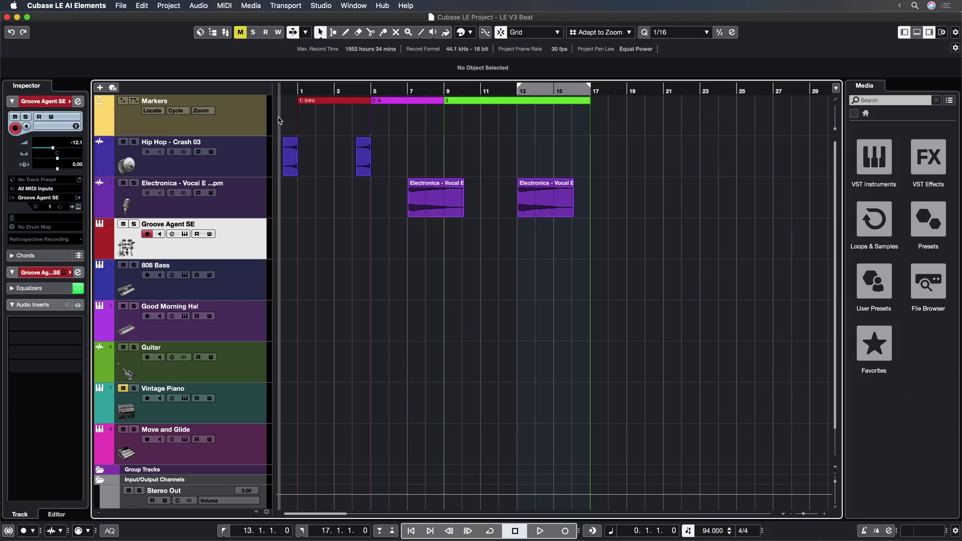
Step: Select the first crash event for playback and move the playhead to about bar 7
left_click(292, 149)
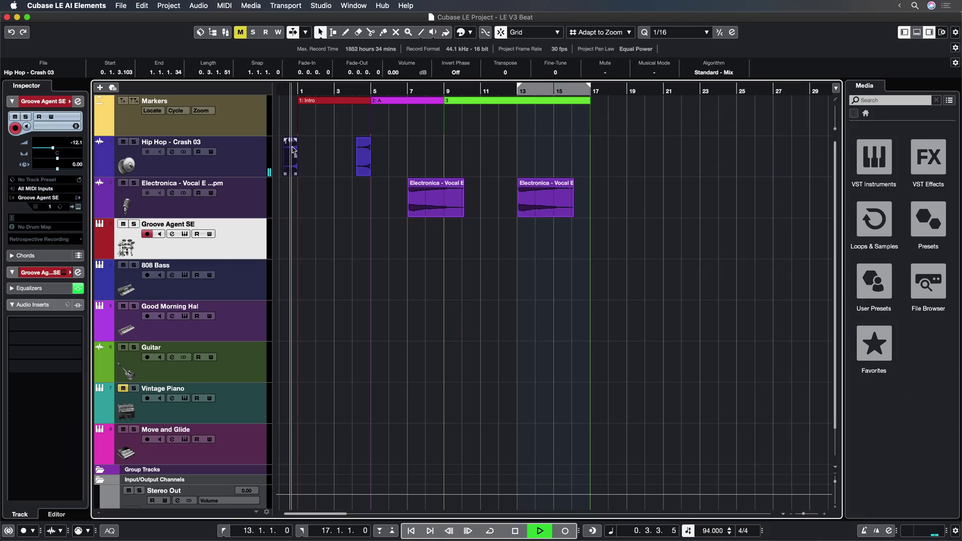
left_click(406, 90)
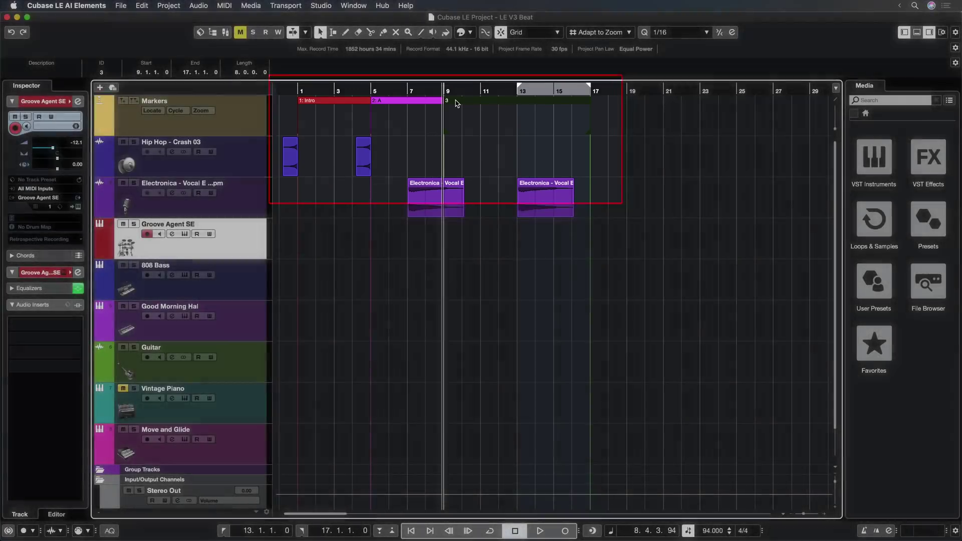
Step: Open the Groove Agent SE track's instrument and browse the Laser Beams kits, closing the kit browser at the end
left_click(185, 234)
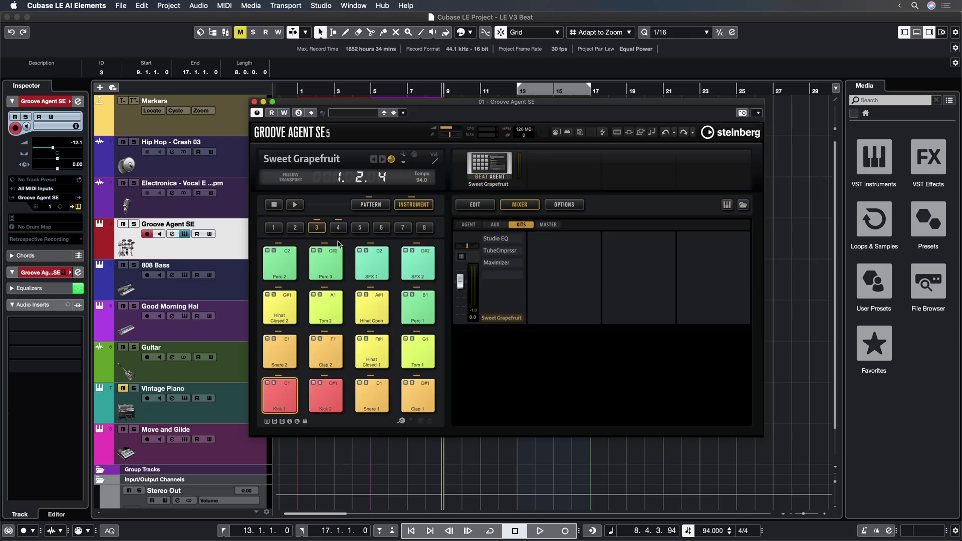
left_click(744, 206)
scroll(802, 332, "down", 3)
scroll(810, 389, "down", 3)
scroll(810, 390, "up", 6)
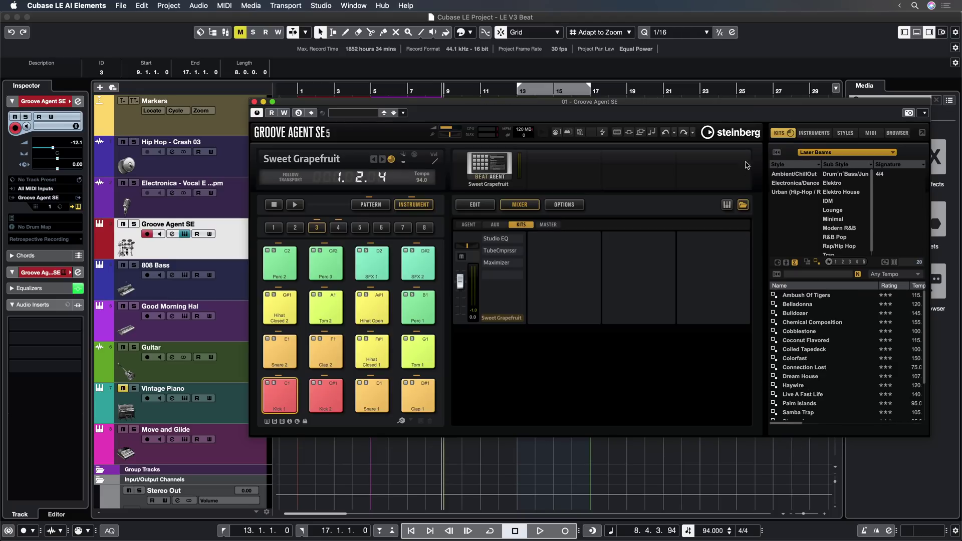
left_click(744, 206)
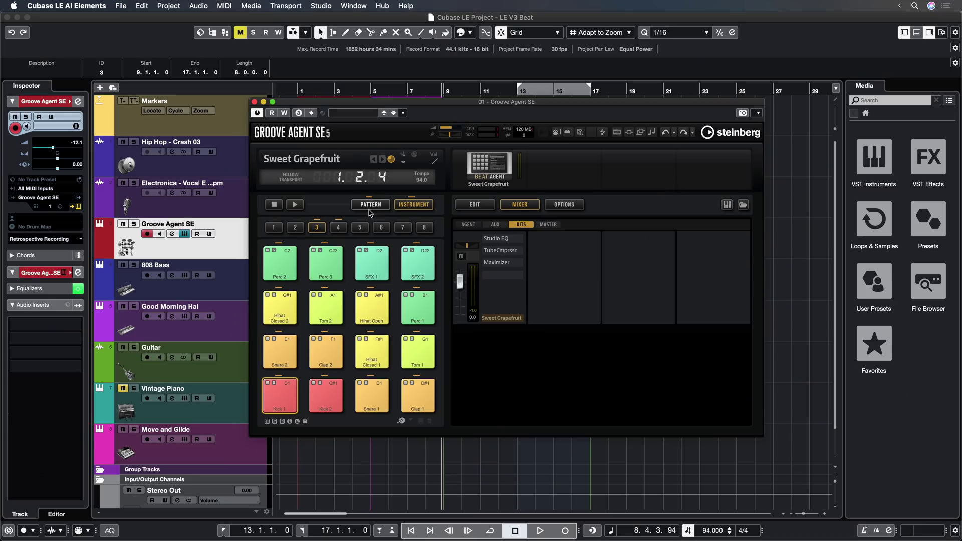
Step: Place the Breakdown pattern at bar 1 and the Intro pattern at bar 5 on the Groove Agent SE track
left_click_drag(387, 104, 540, 109)
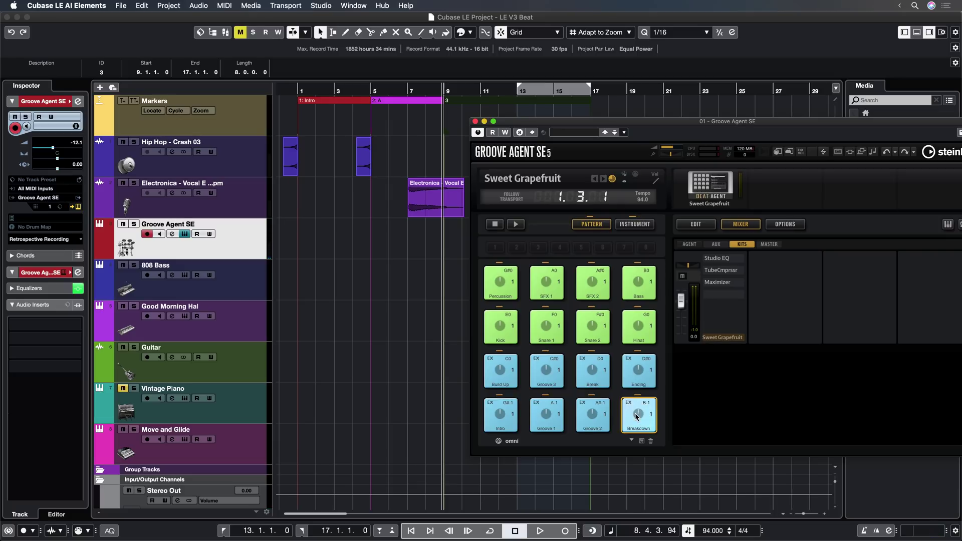
left_click_drag(626, 411, 307, 238)
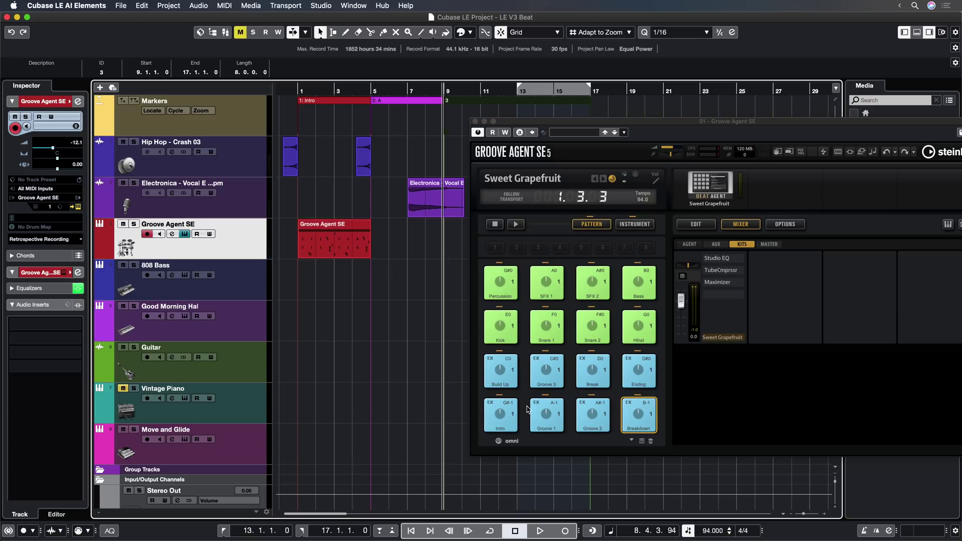
left_click(500, 415)
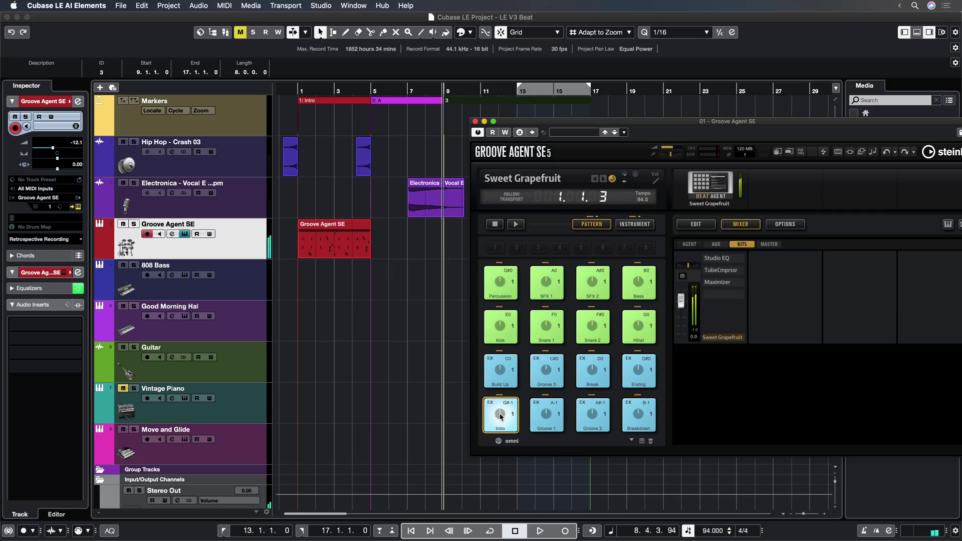
left_click_drag(500, 415, 384, 241)
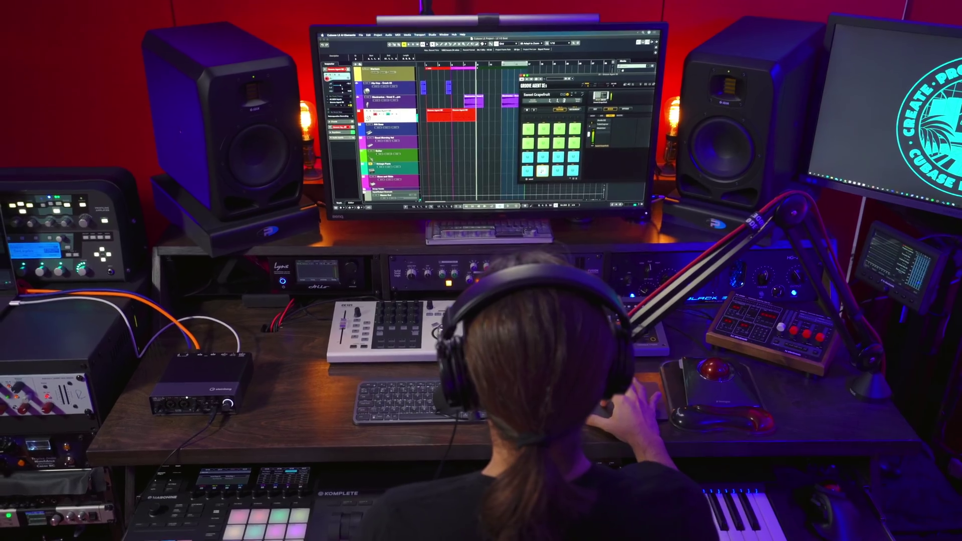
left_click_drag(497, 124, 485, 111)
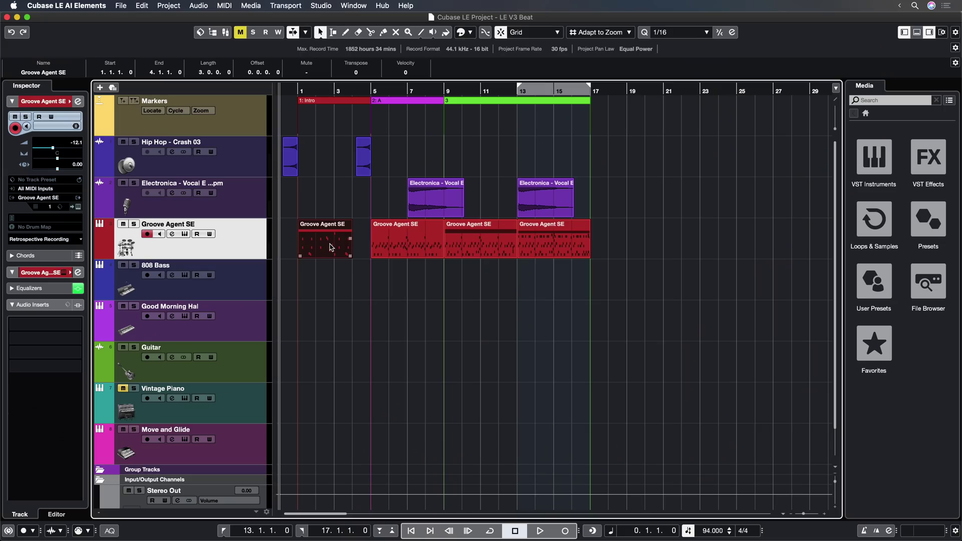
Step: Open the first Groove Agent SE event for note editing and examine individual drum notes
double_click(330, 246)
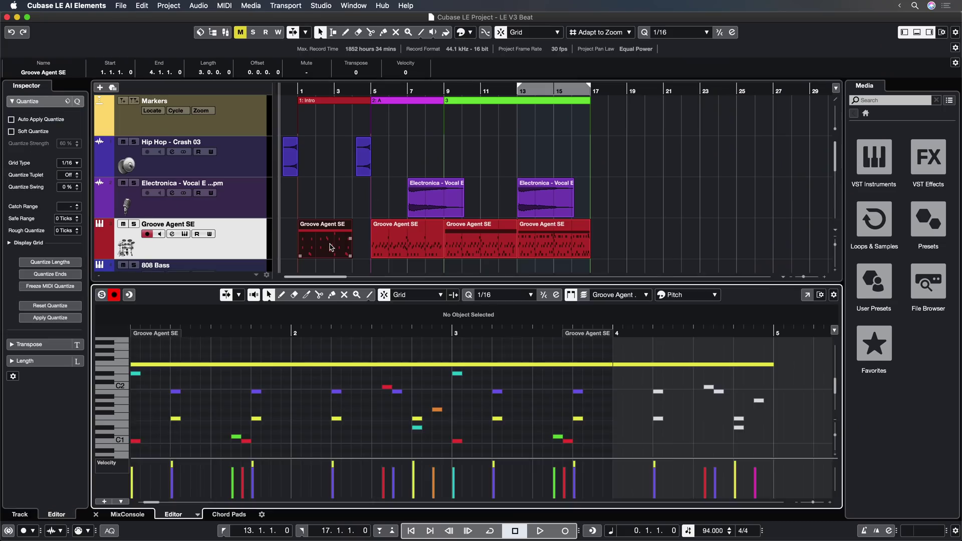
left_click(344, 365)
left_click(387, 387)
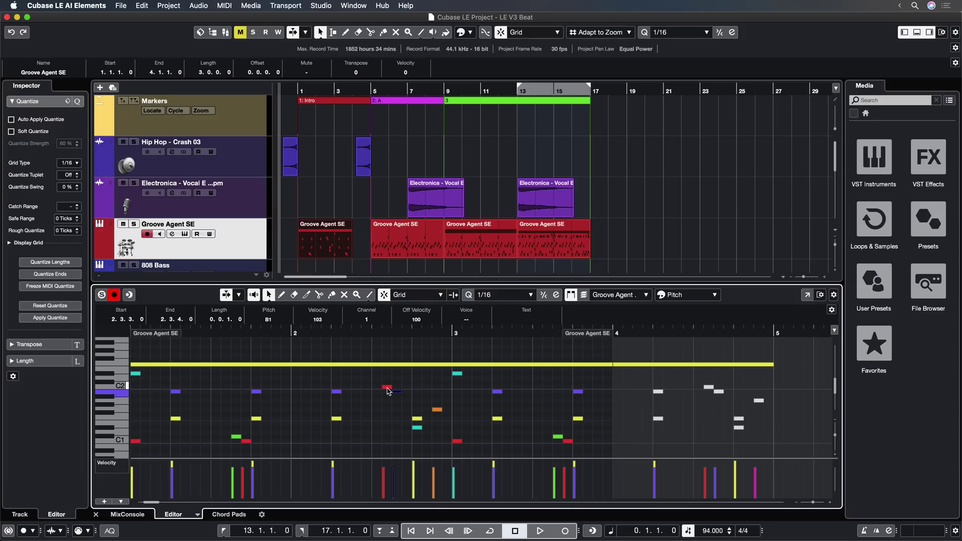
key("super+e")
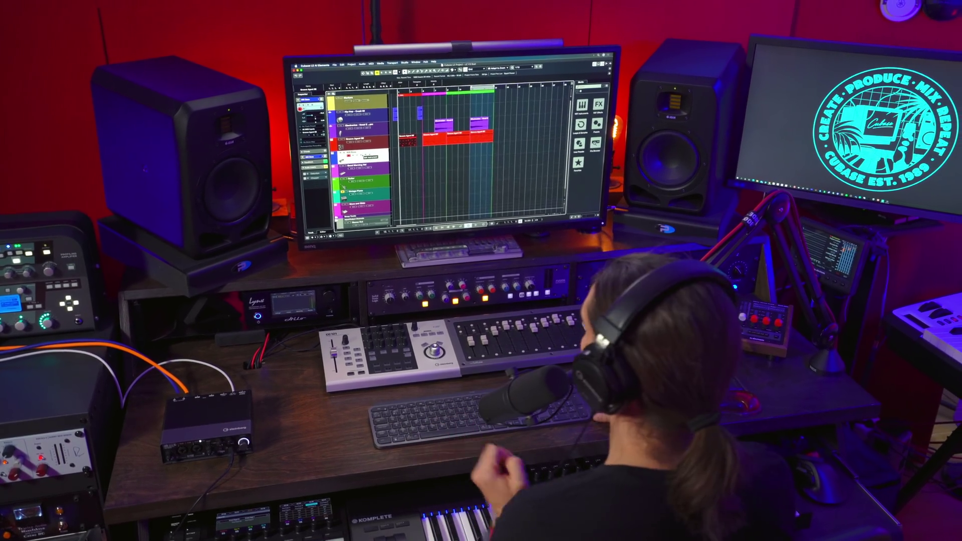
Step: Load the Hip Hop - 808 01 sample onto the C1 pad of the 808 Bass track's instrument
left_click(366, 153)
left_click_drag(397, 87, 411, 91)
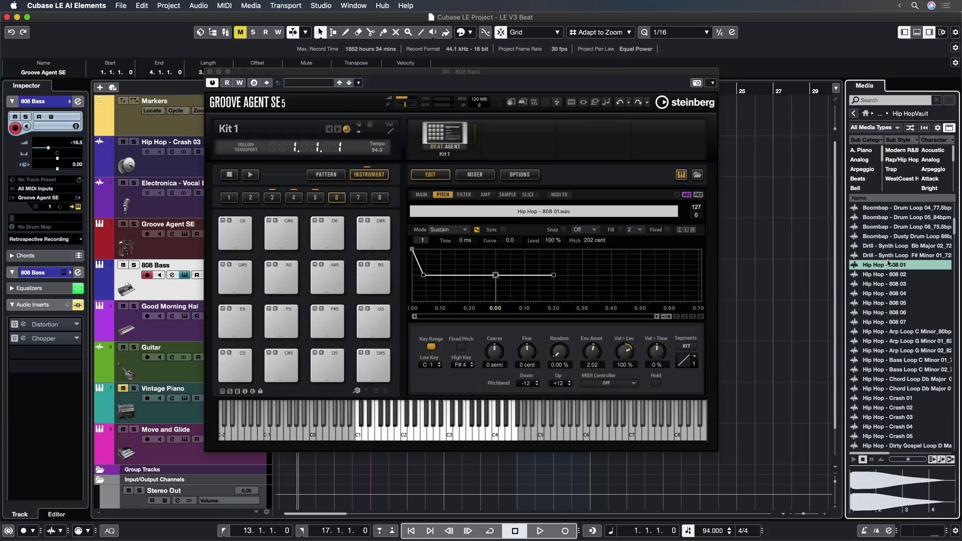
left_click_drag(886, 267, 245, 366)
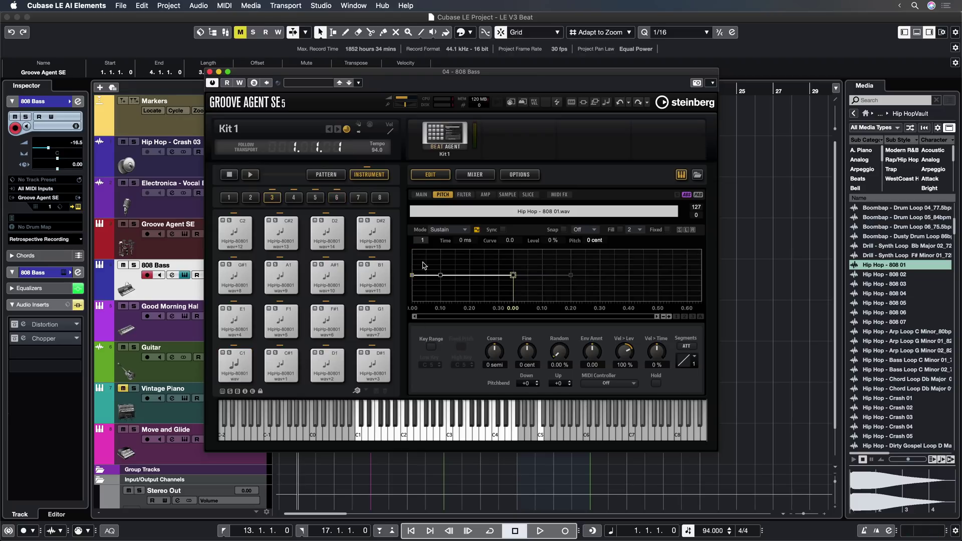
Step: Enable the key range for the C1 pad's 808 sample and raise its high key
left_click(226, 382)
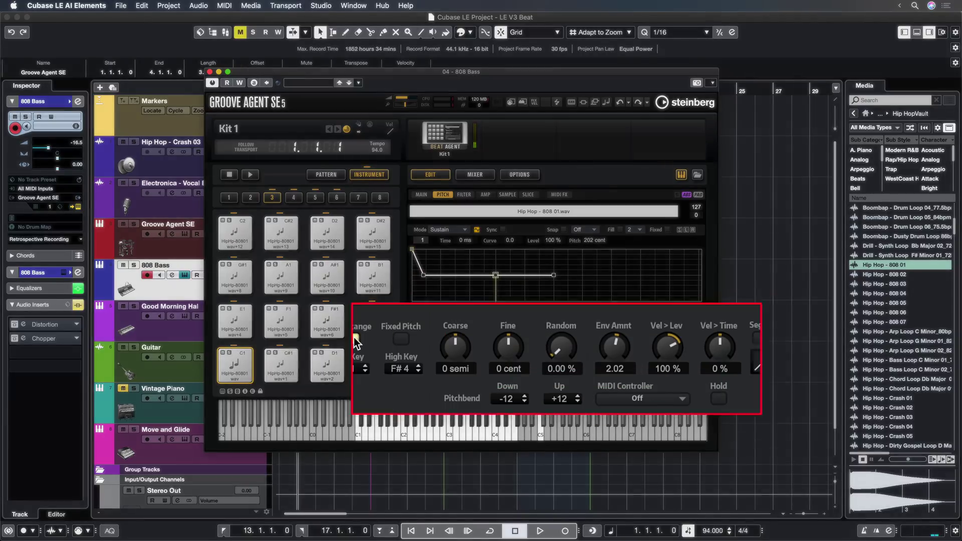
left_click(432, 347)
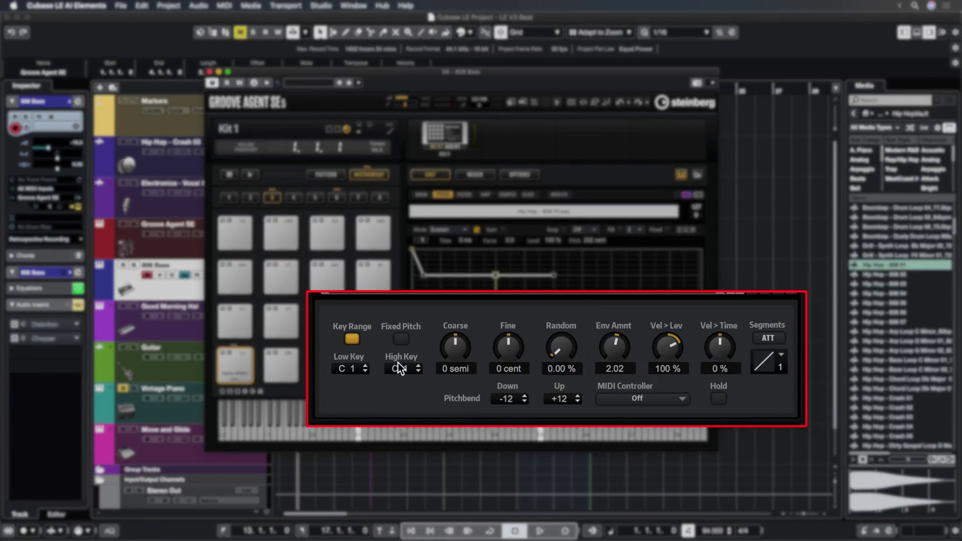
left_click_drag(402, 367, 469, 327)
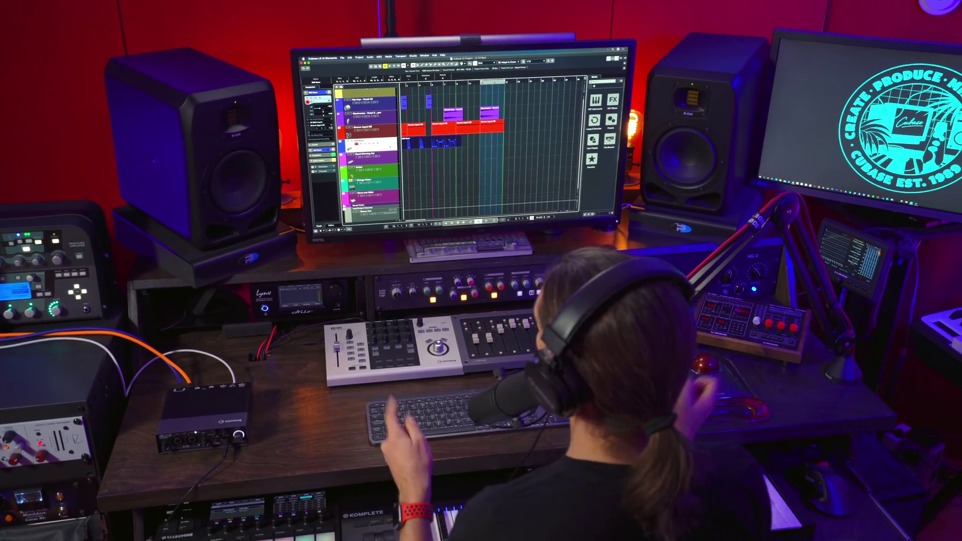
Step: Open the Good Morning Hal track's instrument and examine its Bitcrusher and Chopper insert settings, closing the plug-in windows at the end
key("Down")
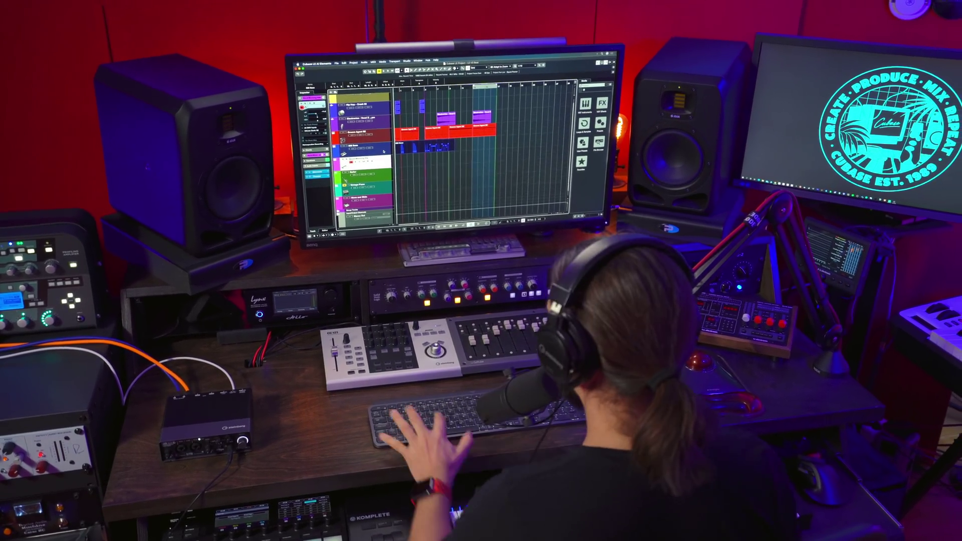
key("e")
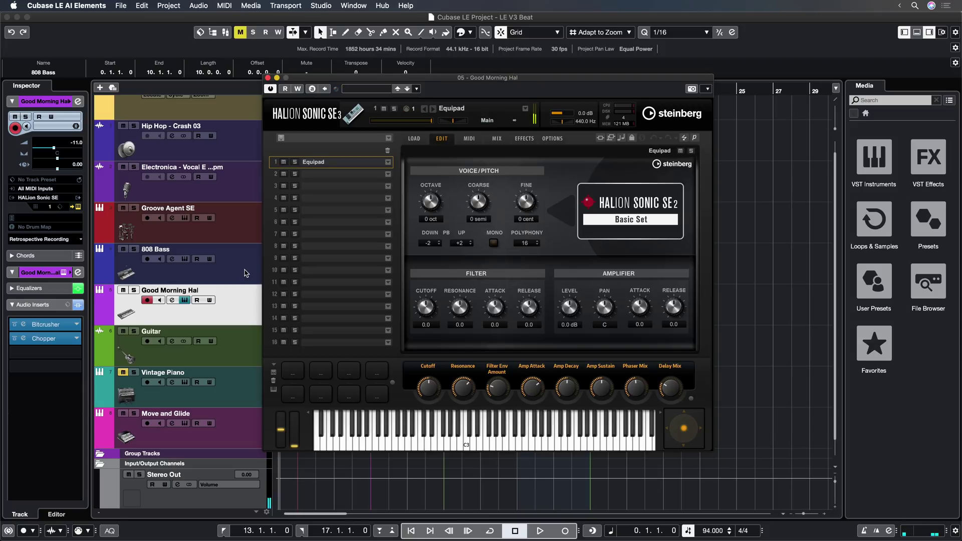
left_click(23, 325)
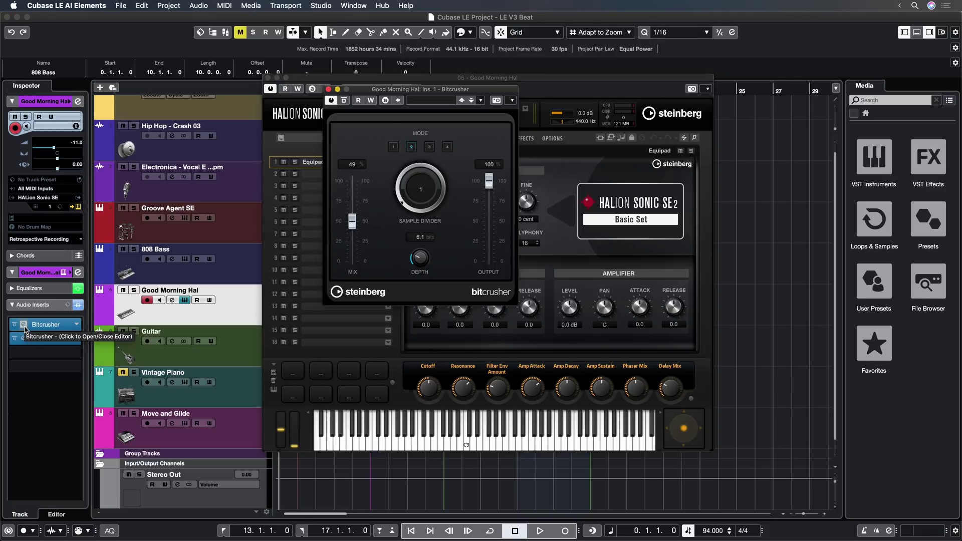
left_click(24, 325)
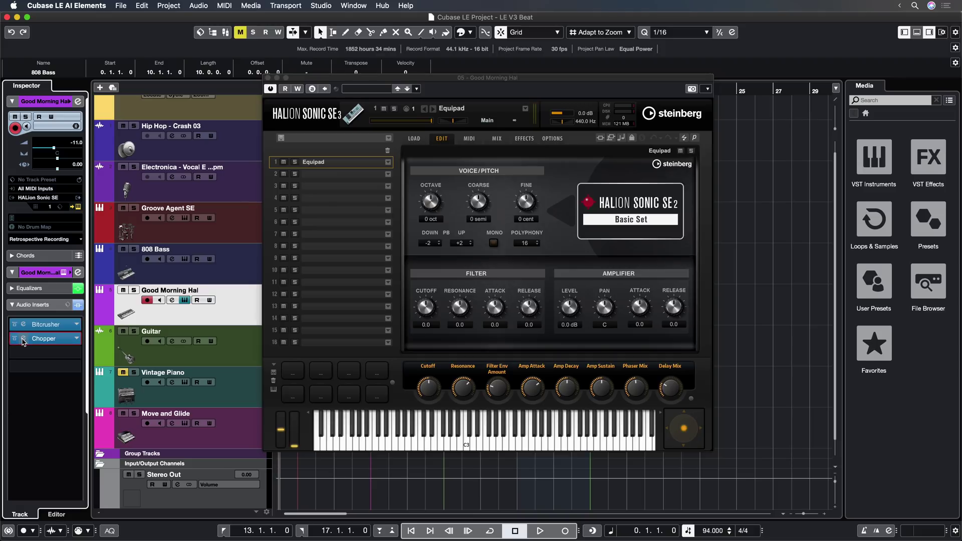
left_click(23, 340)
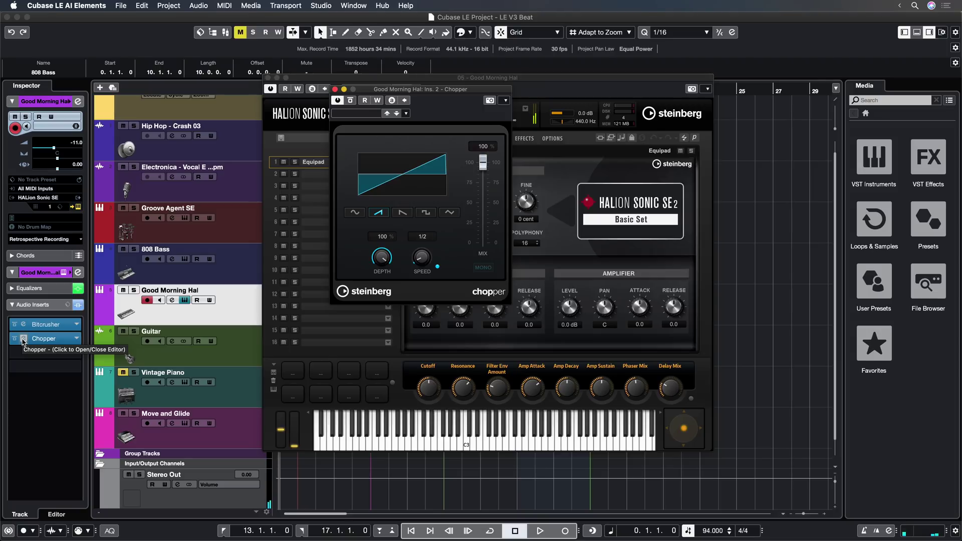
left_click(334, 90)
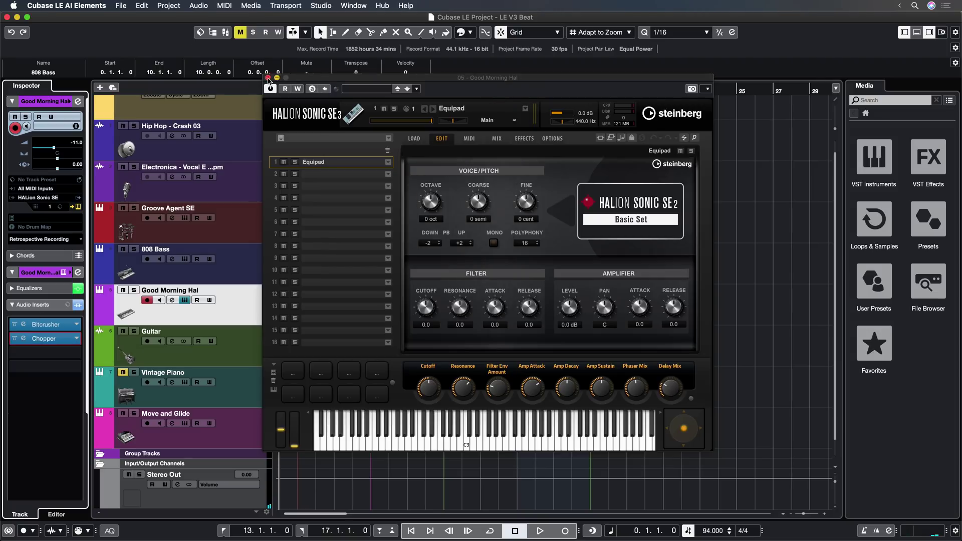
left_click(268, 78)
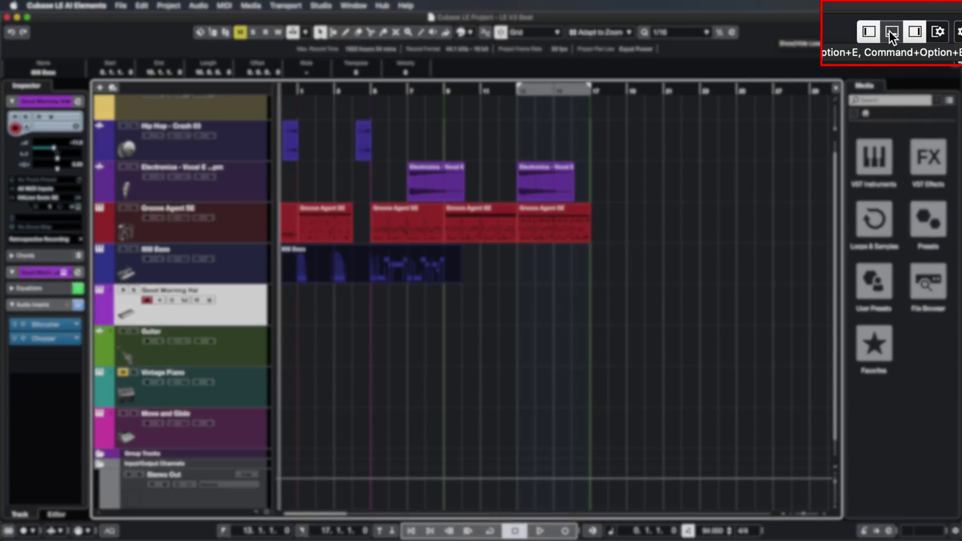
Step: Show the chord pads and change the A♭ pad's chord to A♭ minor
left_click(892, 32)
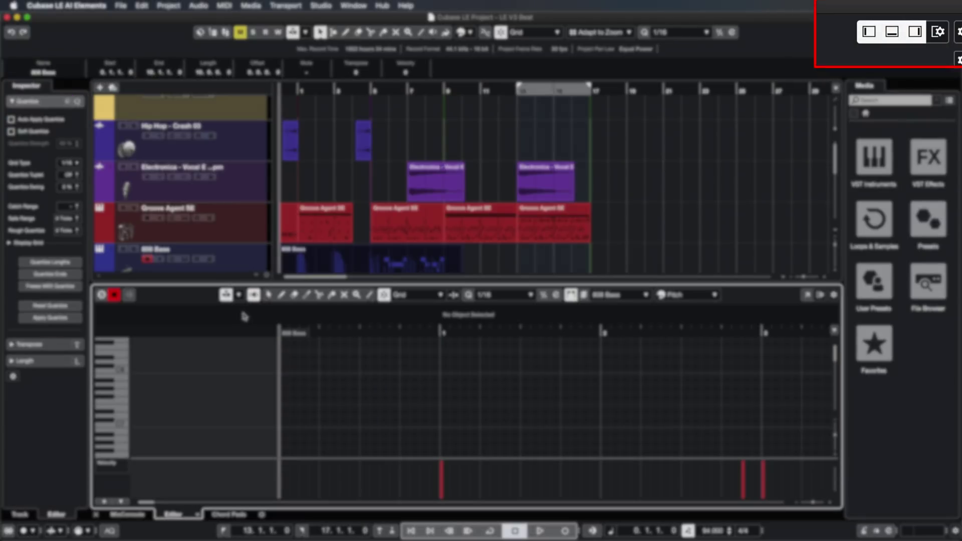
left_click(229, 515)
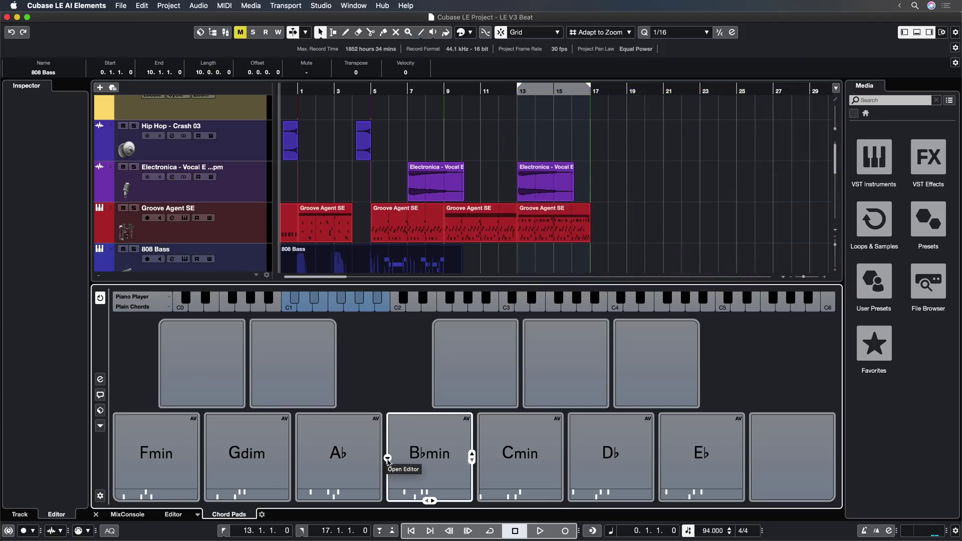
left_click(296, 458)
left_click(331, 175)
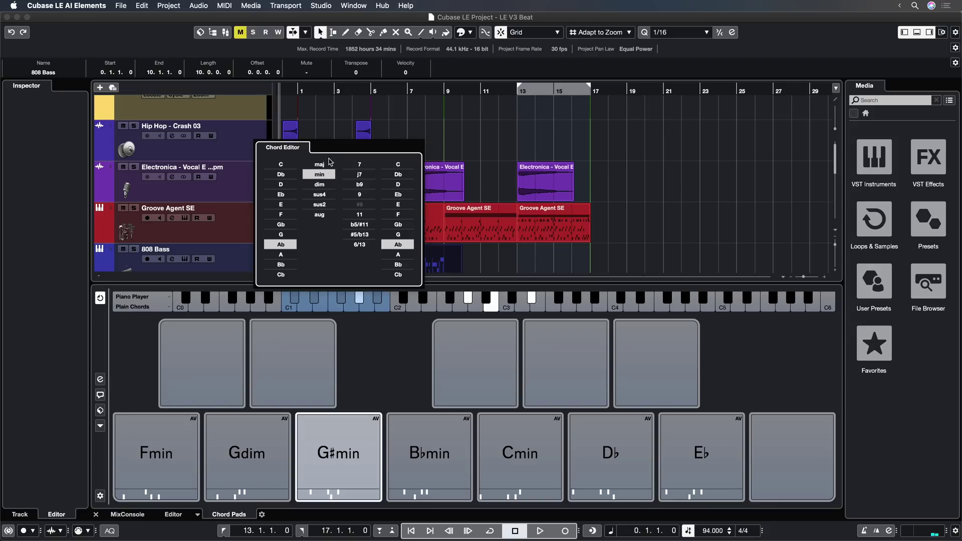
Step: Close the chord editor and look over the Good Morning Hal part's notes in the key editor
left_click(380, 361)
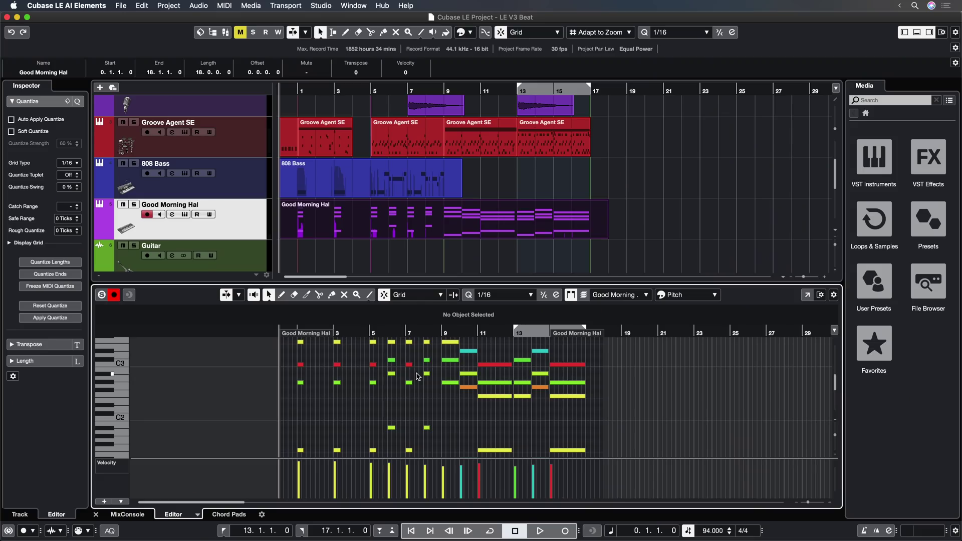
scroll(419, 376, "up", 1)
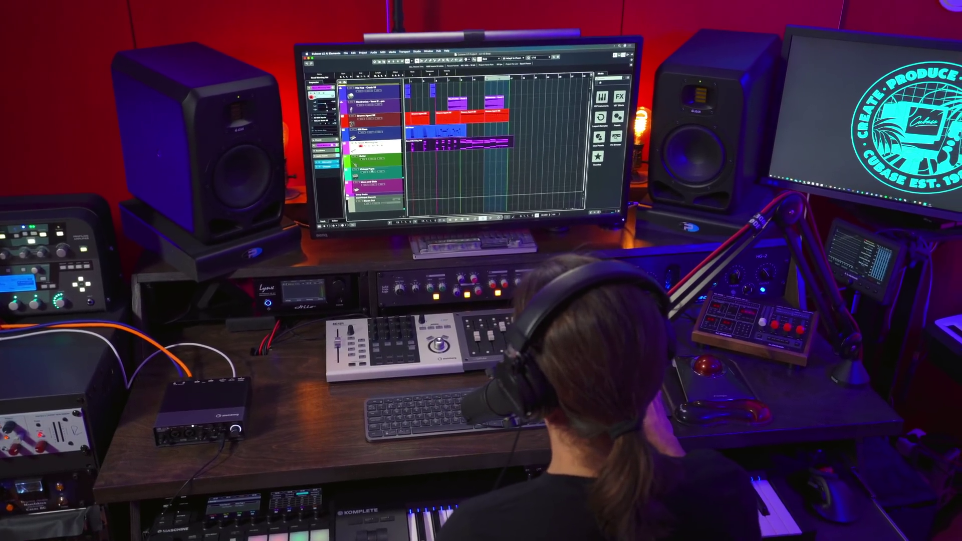
Step: Open the Vintage Piano track's HALion Sonic SE instrument and examine its AmpSimulator, Tremolo, MonoDelay and Grungelizer insert settings, closing the plug-in windows at the end
left_click(371, 176)
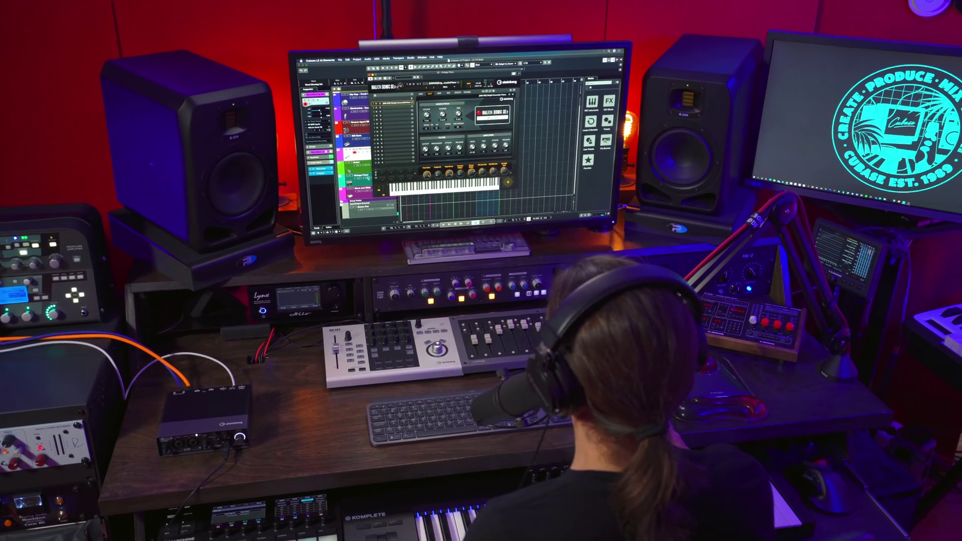
left_click(367, 78)
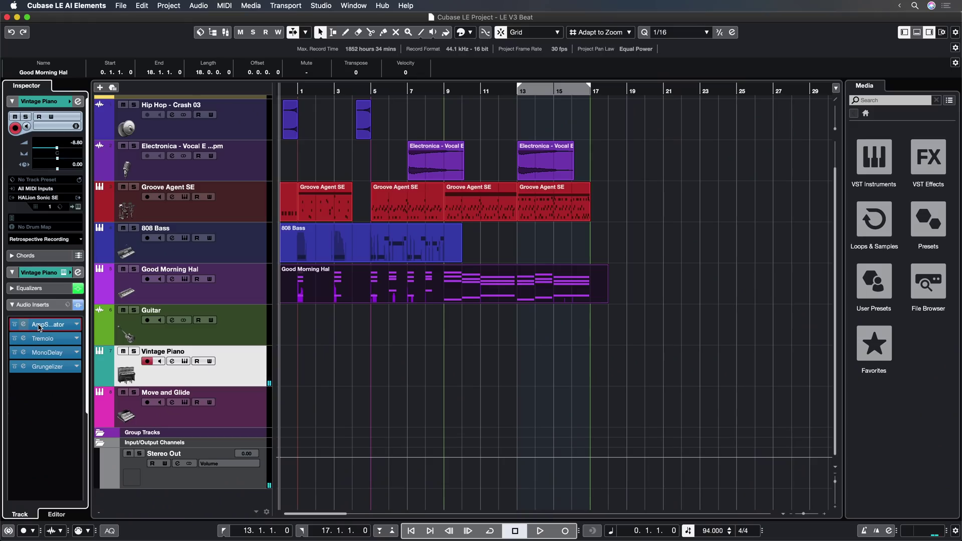
left_click(40, 325)
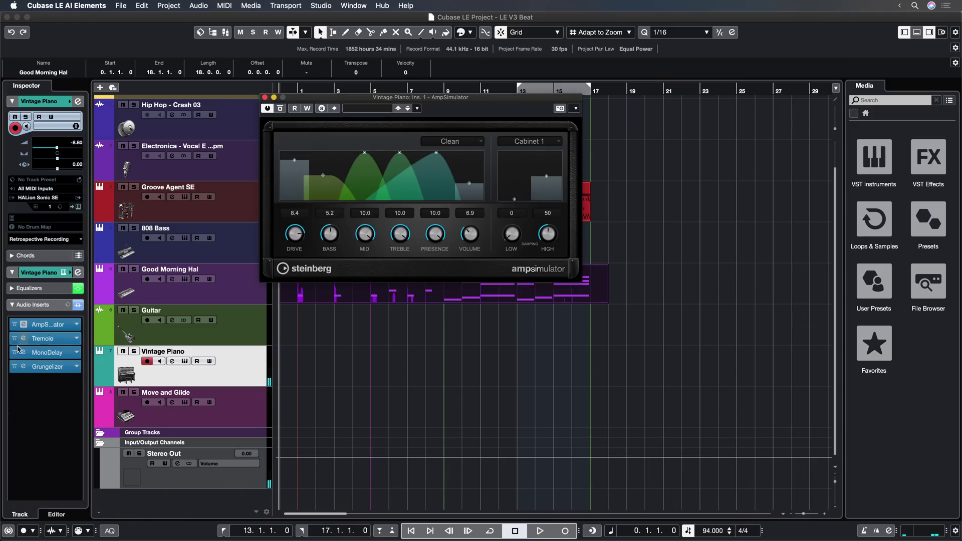
left_click(23, 339)
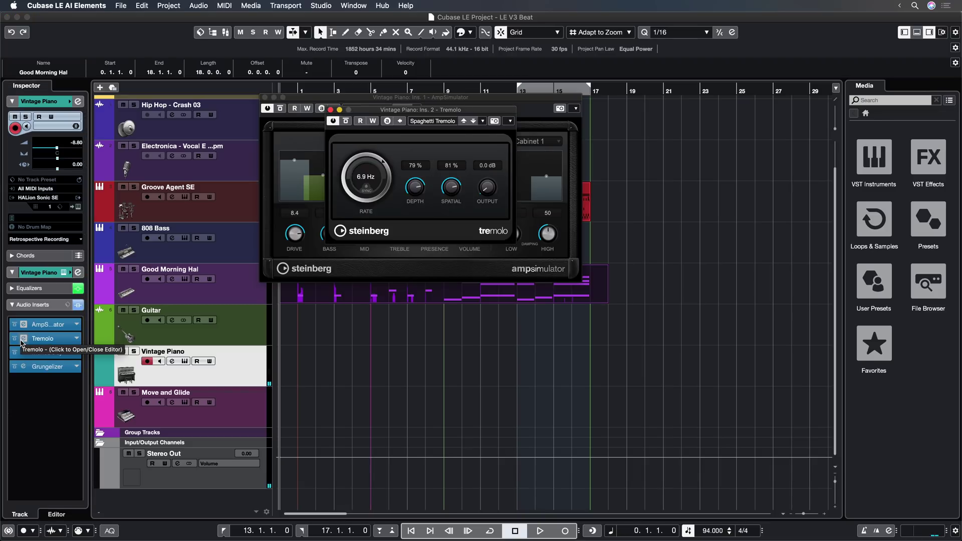
left_click(24, 353)
left_click(25, 367)
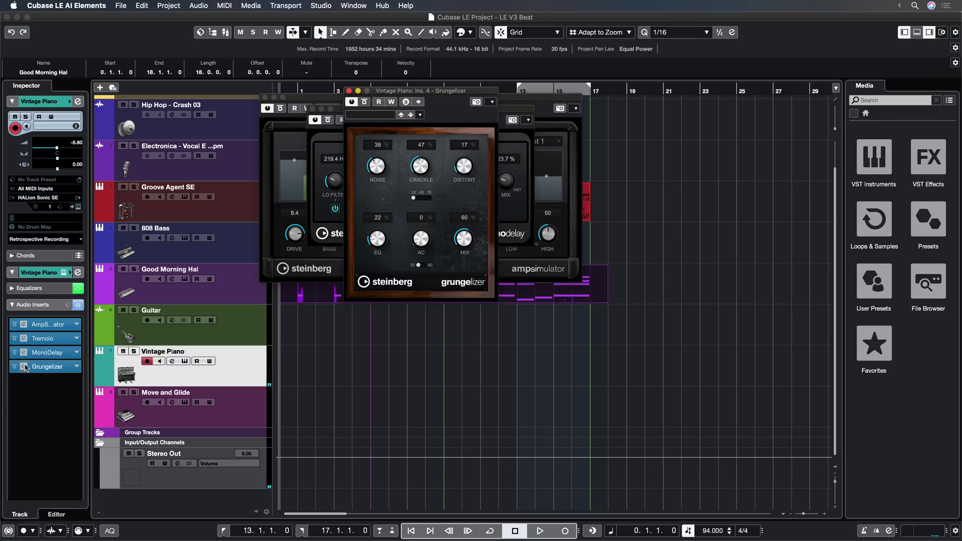
left_click(348, 91)
left_click(312, 110)
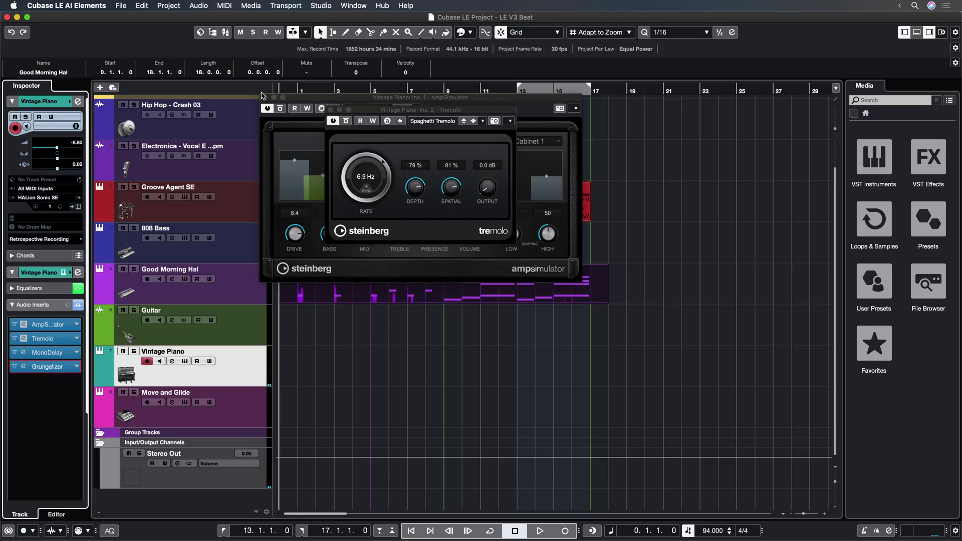